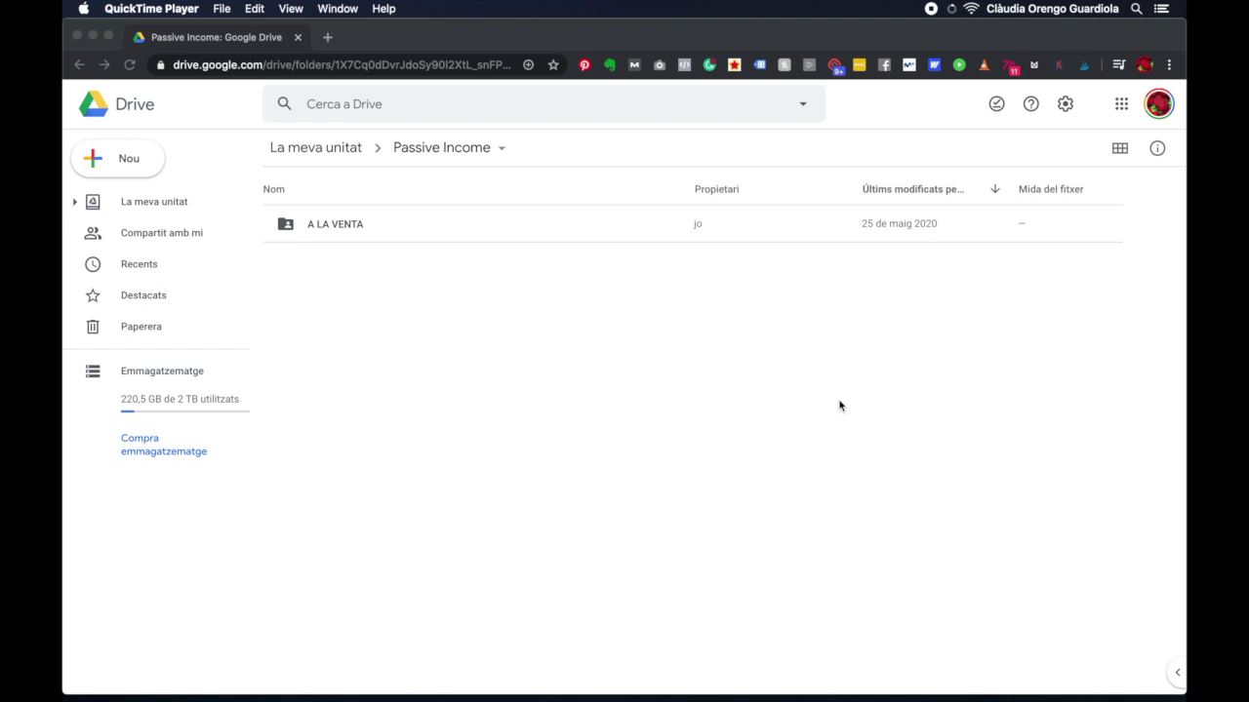
Step: Focus the Drive browser window and open the A LA VENTA folder in Passive Income
{"action": "left_click", "coordinate": [470, 471]}
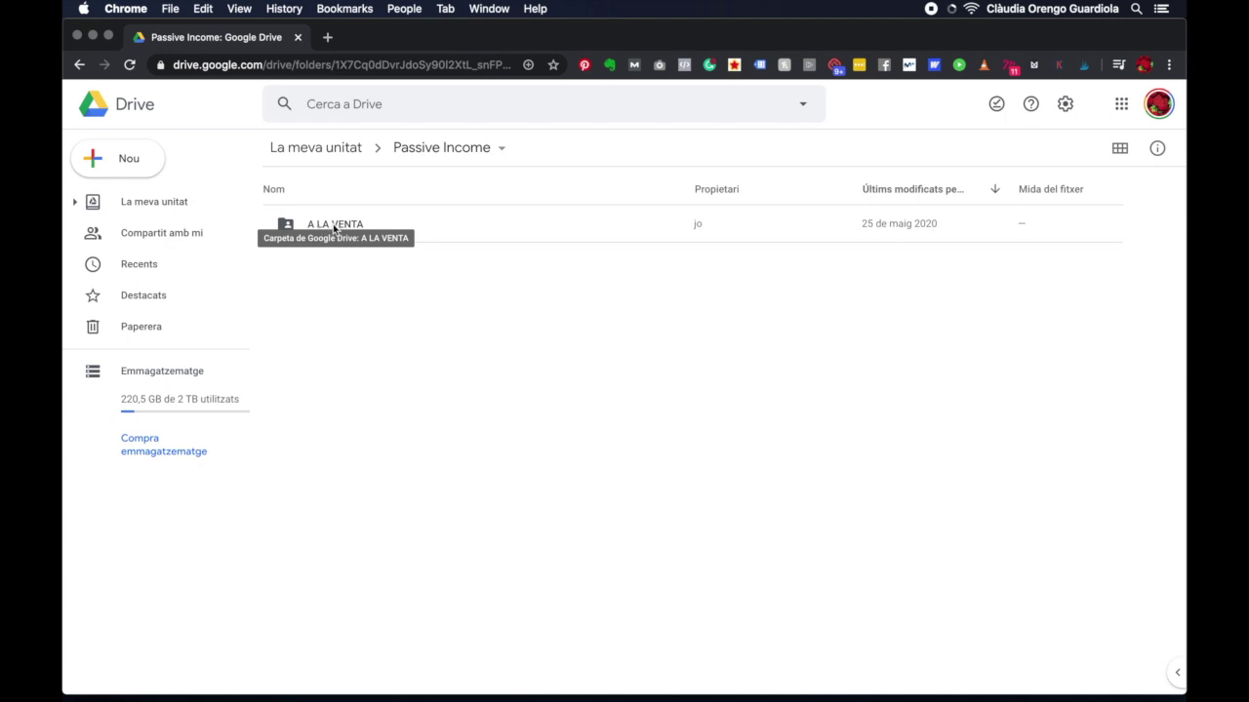
{"action": "double_click", "coordinate": [333, 229]}
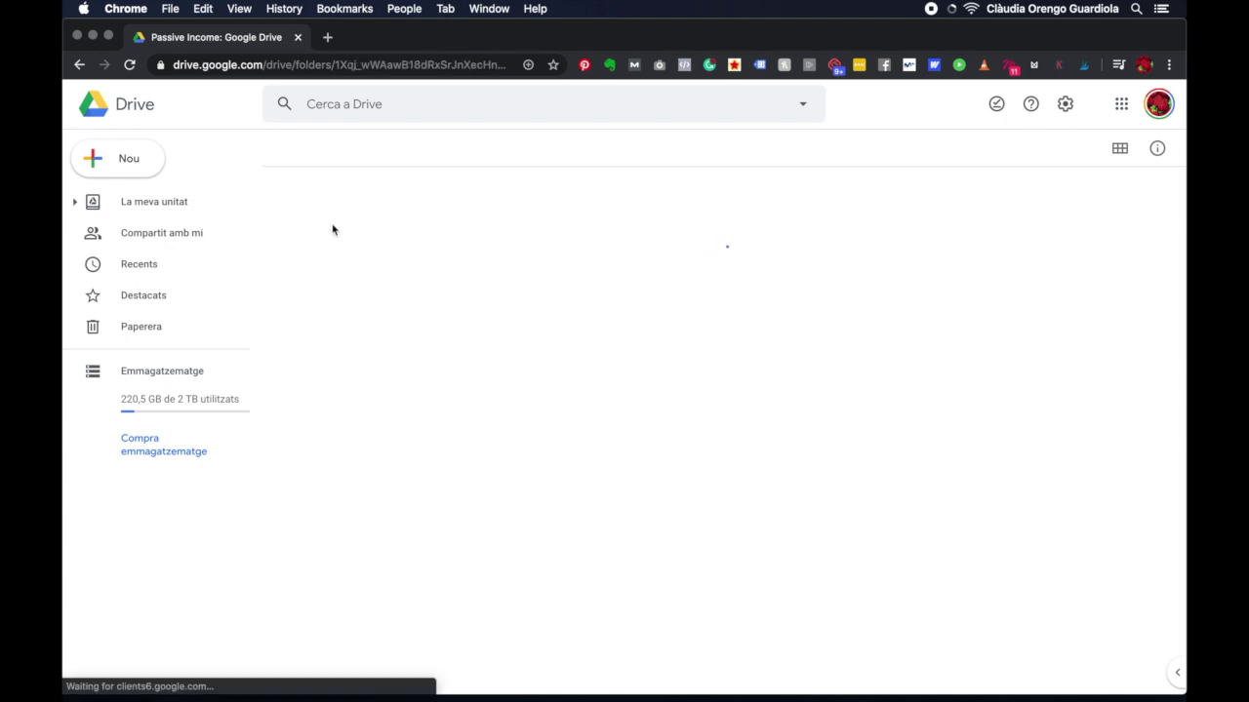
{"action": "scroll", "coordinate": [356, 471], "scroll_direction": "down", "scroll_amount": 5}
{"action": "scroll", "coordinate": [356, 471], "scroll_direction": "down", "scroll_amount": 5}
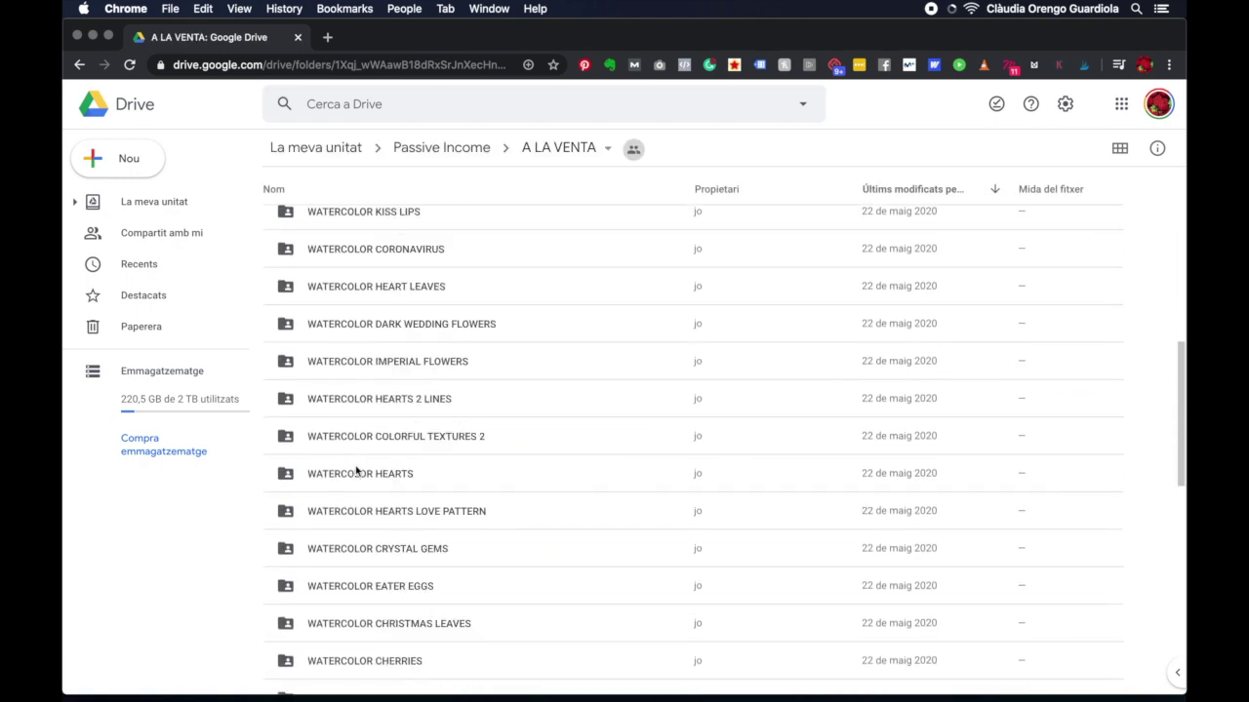
{"action": "scroll", "coordinate": [356, 471], "scroll_direction": "down", "scroll_amount": 5}
{"action": "scroll", "coordinate": [356, 471], "scroll_direction": "down", "scroll_amount": 5}
{"action": "scroll", "coordinate": [356, 471], "scroll_direction": "up", "scroll_amount": 5}
{"action": "scroll", "coordinate": [356, 471], "scroll_direction": "up", "scroll_amount": 10}
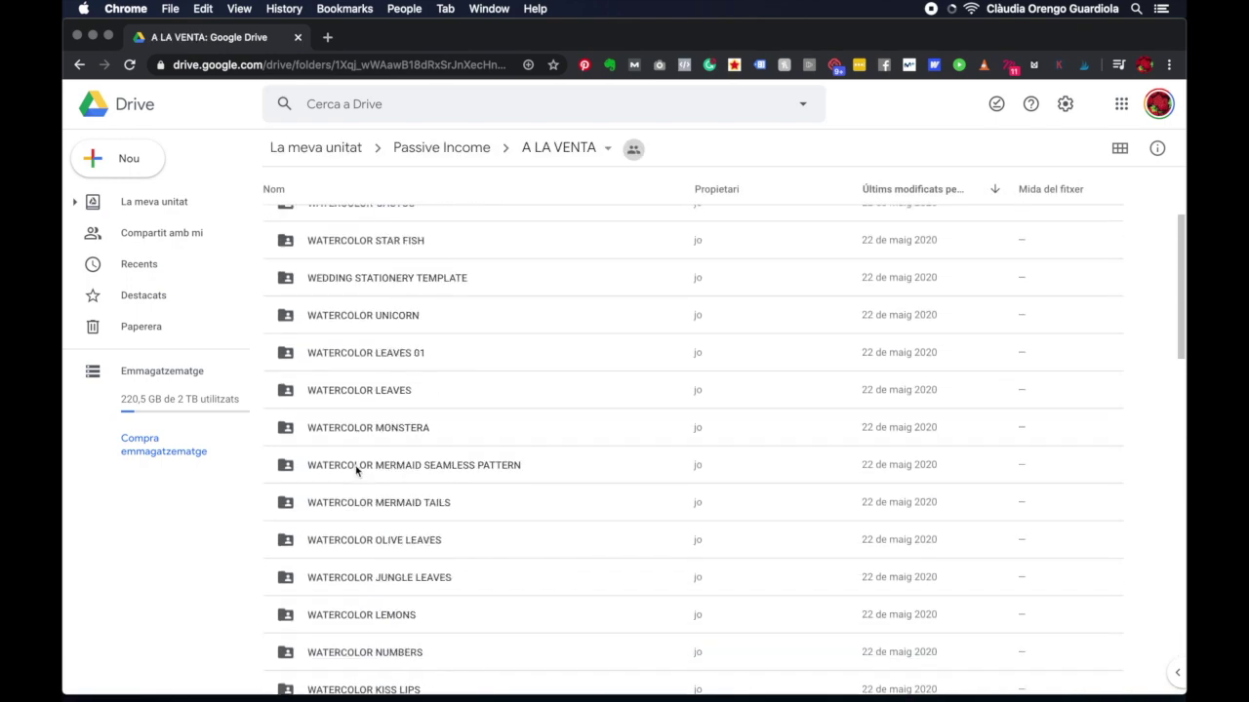
{"action": "scroll", "coordinate": [357, 471], "scroll_direction": "up", "scroll_amount": 5}
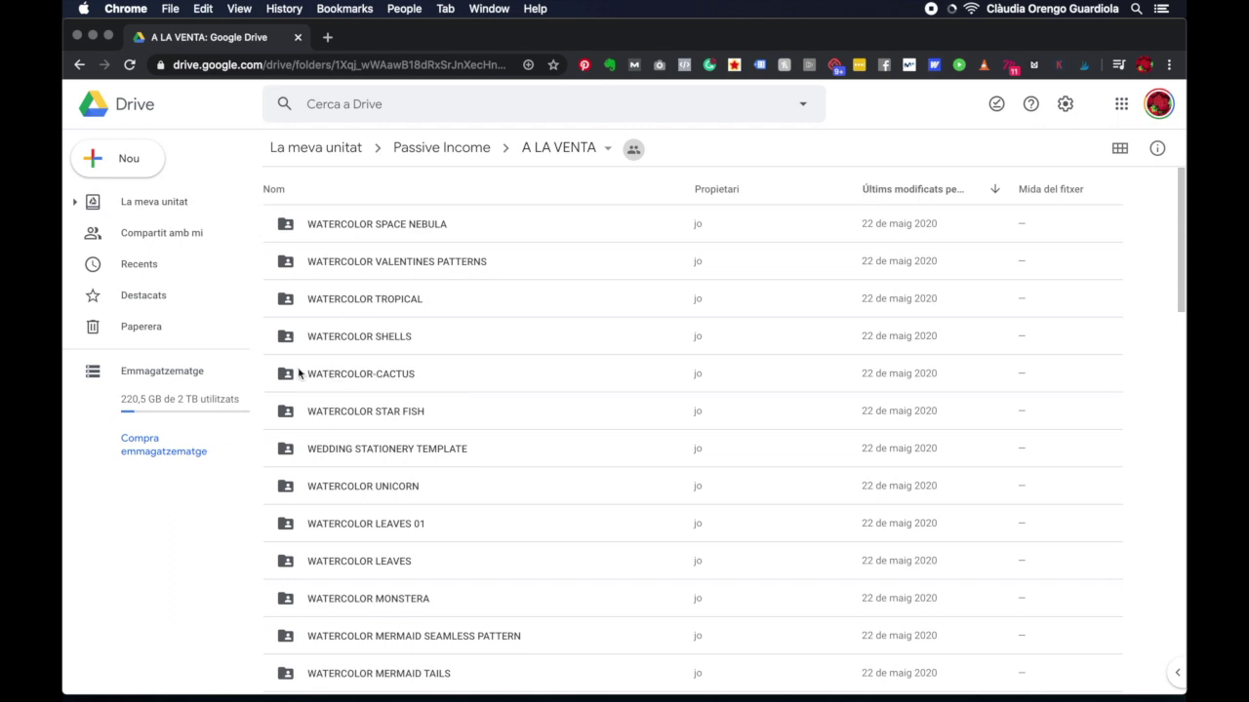
Step: Browse WATERCOLOR-CACTUS's 1.promo preview images, return to WATERCOLOR-CACTUS, and select 2.arxius
{"action": "double_click", "coordinate": [332, 377]}
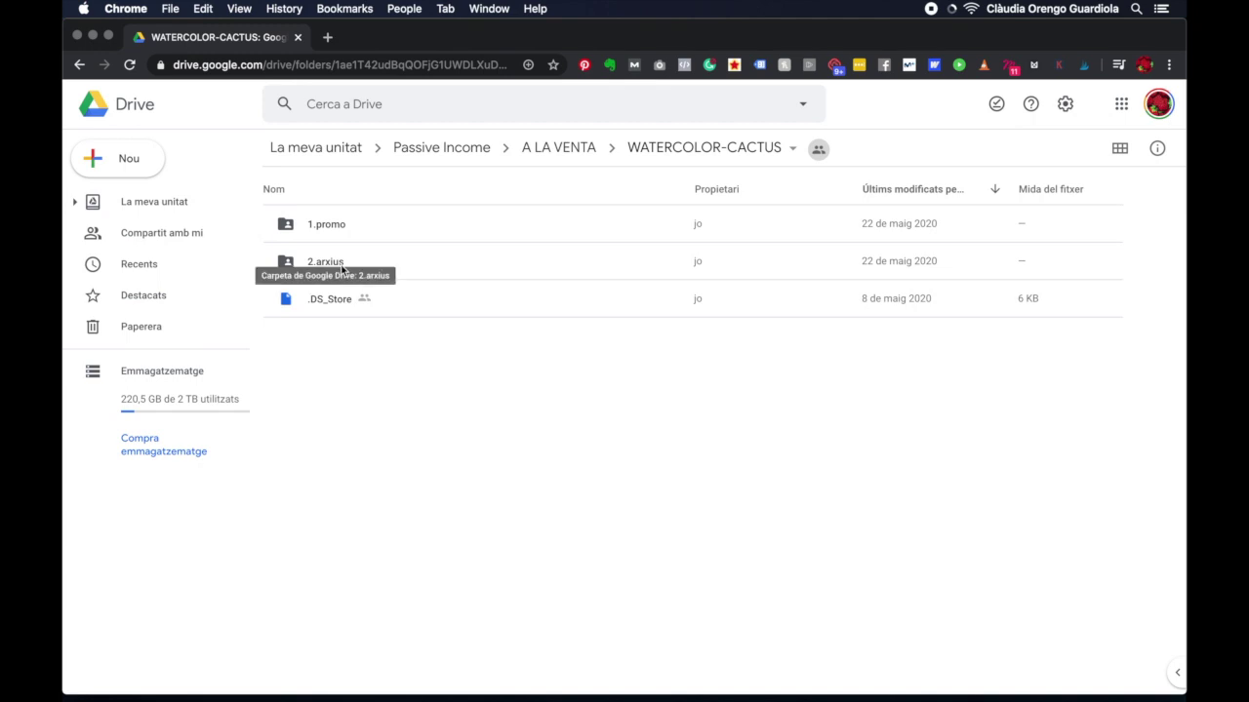
{"action": "left_click", "coordinate": [327, 226]}
{"action": "double_click", "coordinate": [327, 225]}
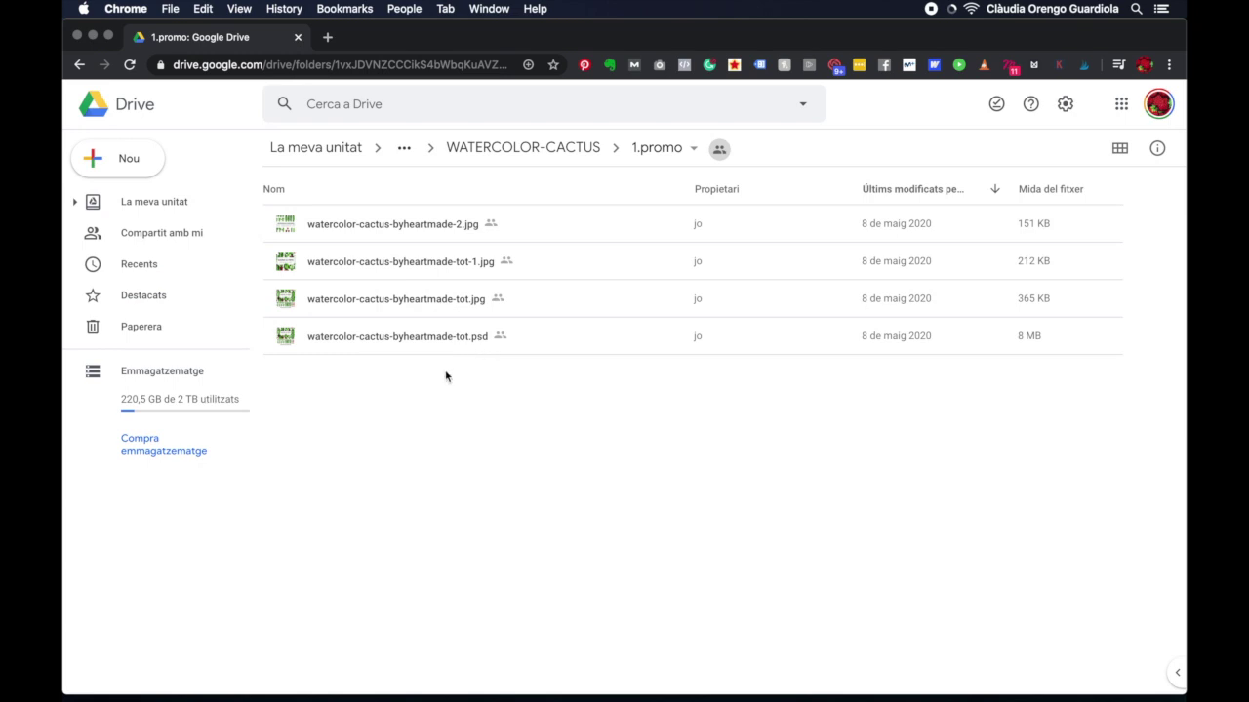
{"action": "left_click", "coordinate": [546, 147]}
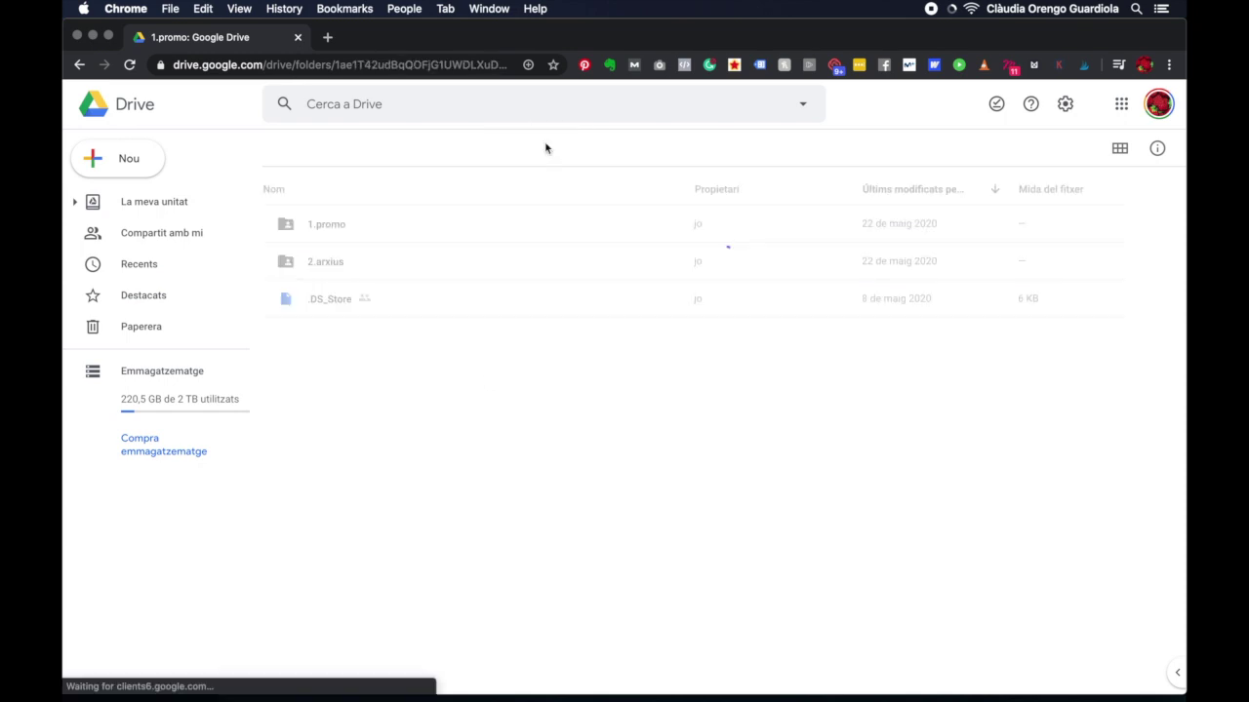
{"action": "left_click", "coordinate": [319, 266]}
Step: Inspect the PNG and EPS product folder inside 2.arxius, then return to 2.arxius
{"action": "double_click", "coordinate": [319, 265]}
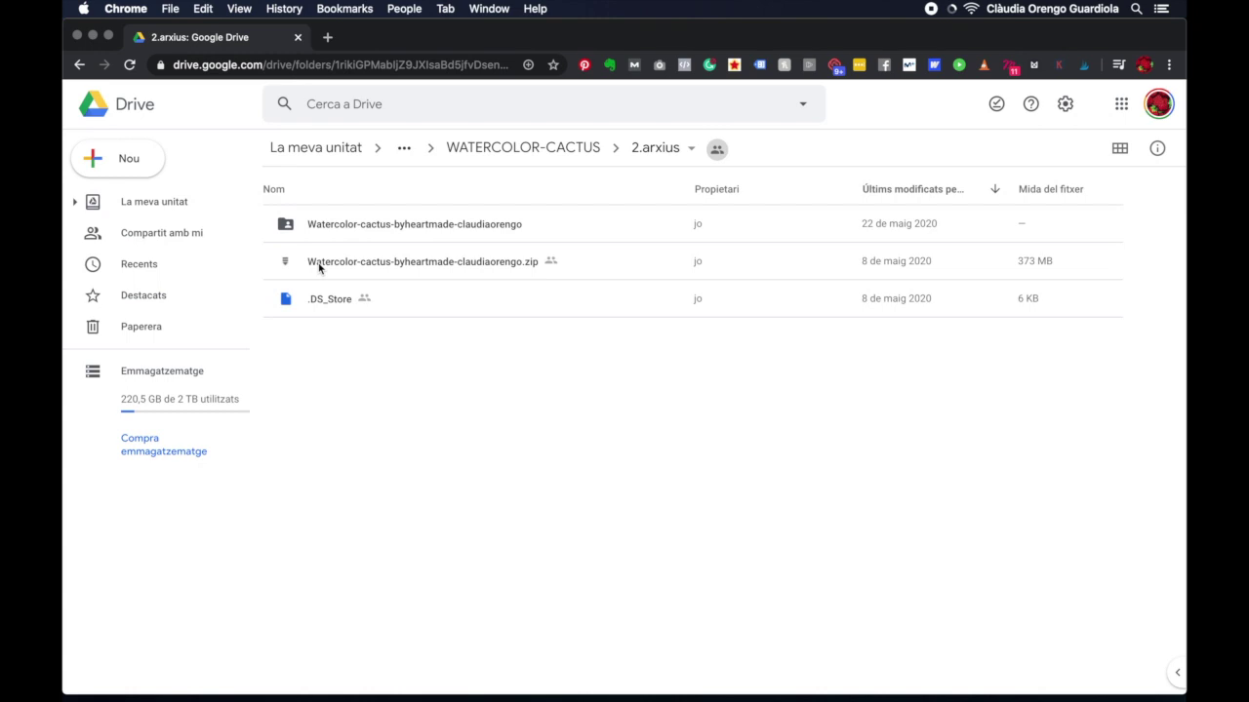
{"action": "double_click", "coordinate": [356, 226]}
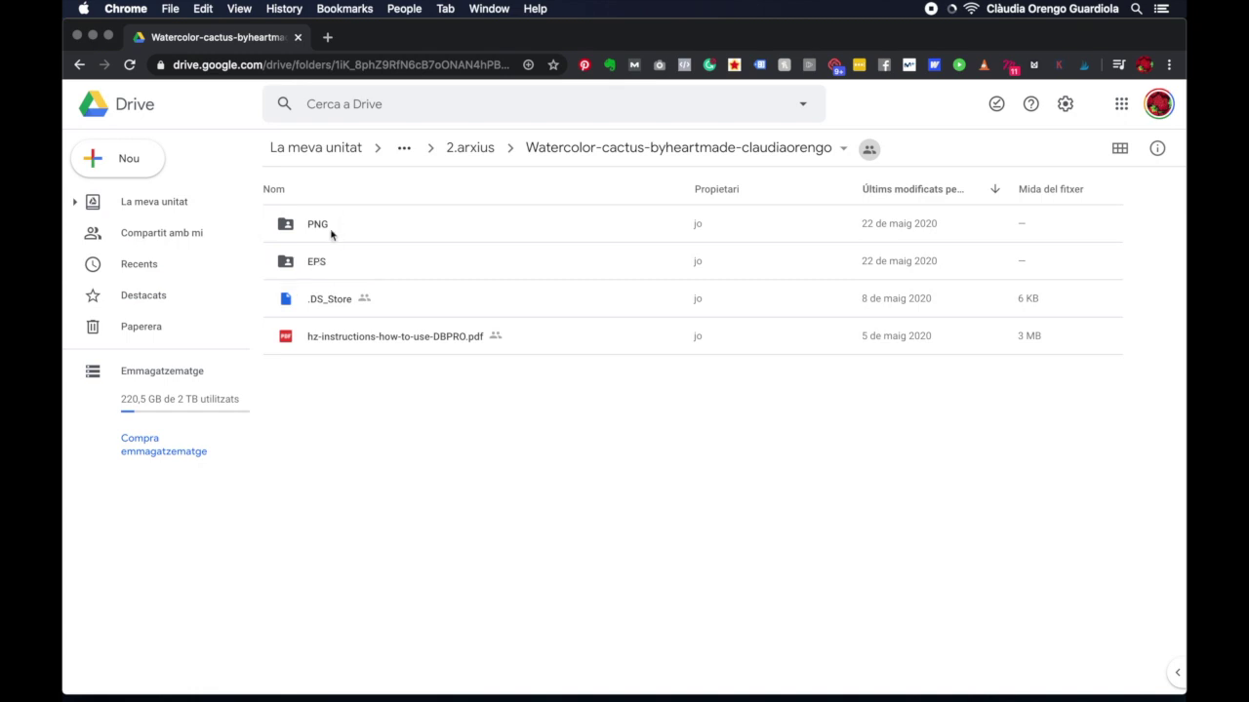
{"action": "left_click", "coordinate": [469, 148]}
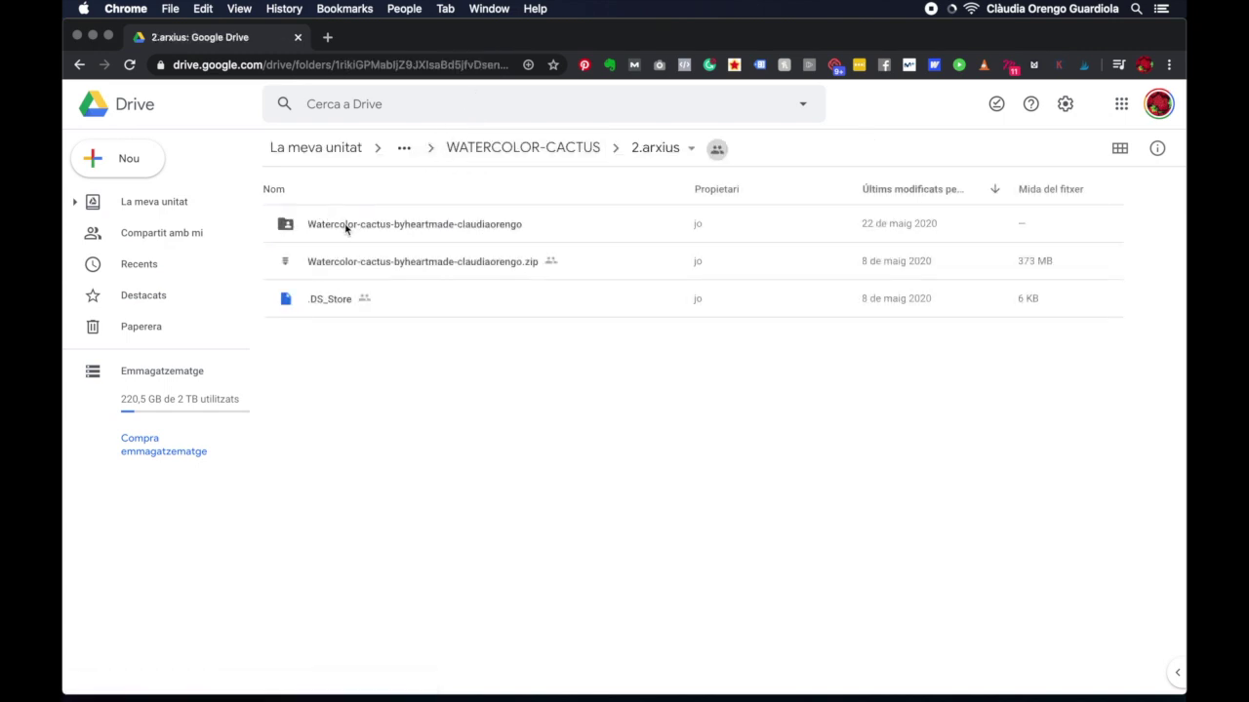